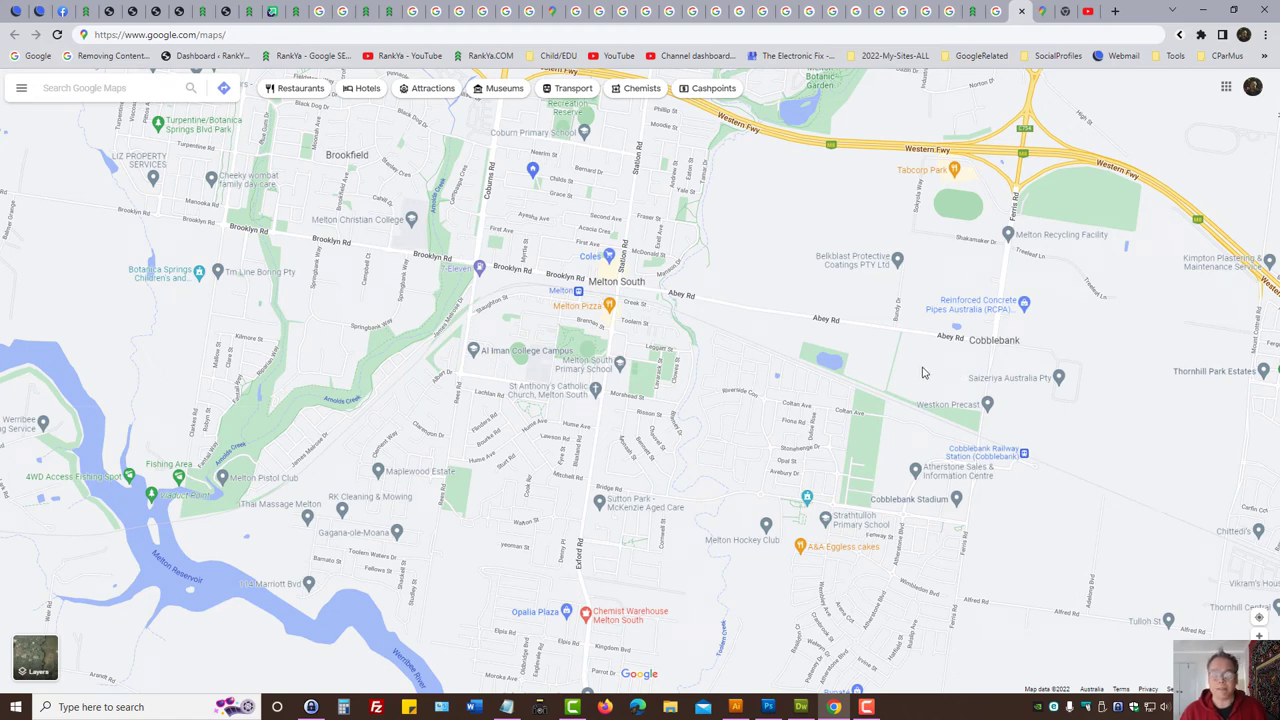
Step: Replace the search text with the home's street address and search to pin it on the map
{"action": "left_click", "coordinate": [224, 34]}
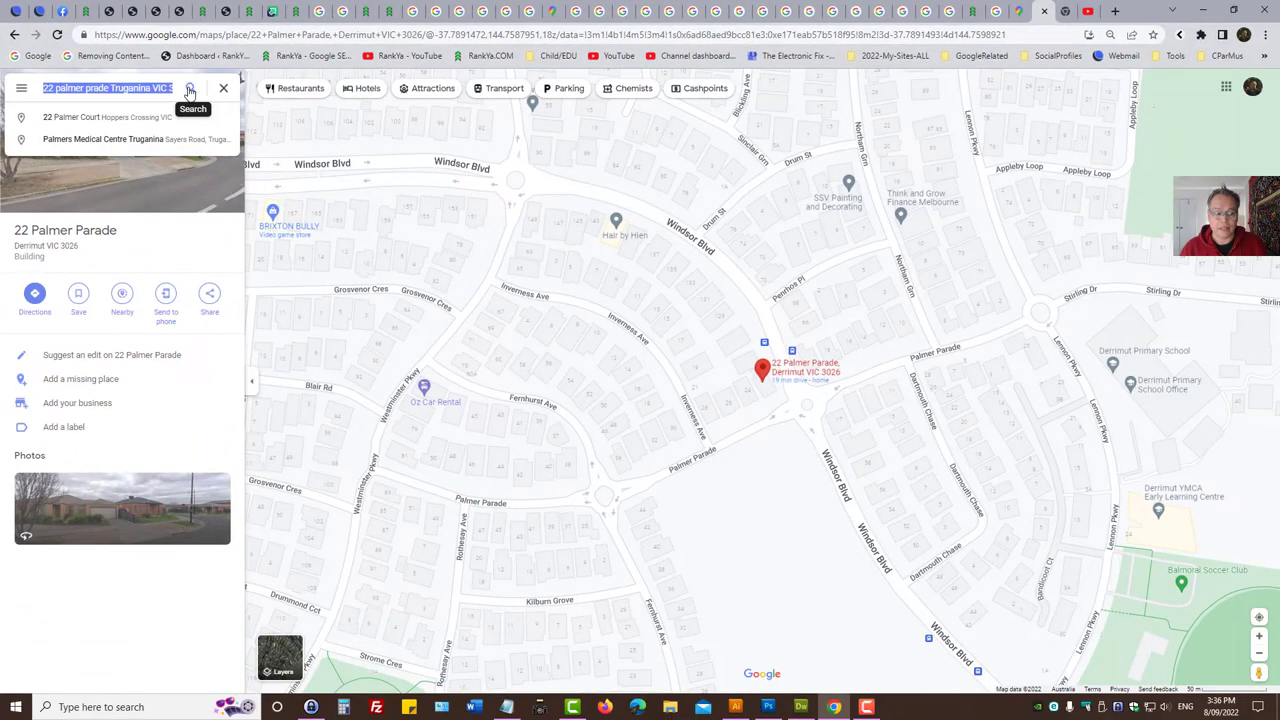
{"action": "left_click", "coordinate": [190, 92]}
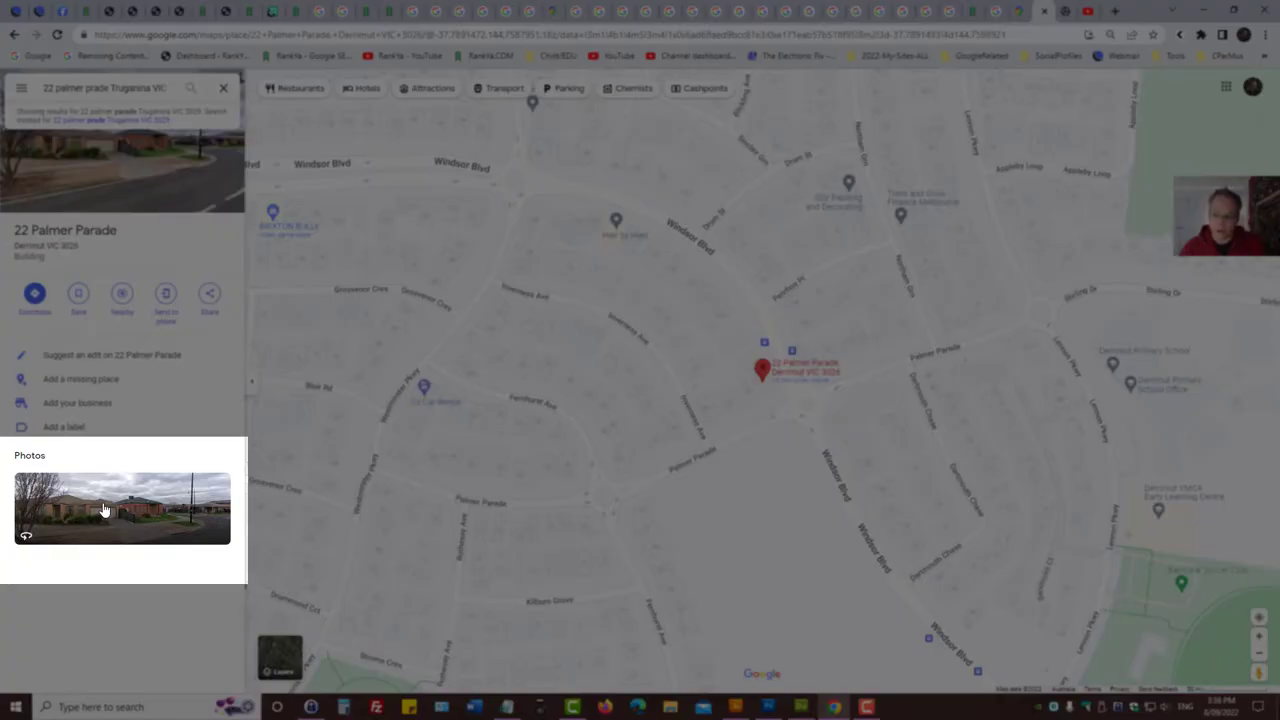
Step: Open the house's July 2019 Street View photo and show the image's options menu
{"action": "left_click", "coordinate": [104, 510]}
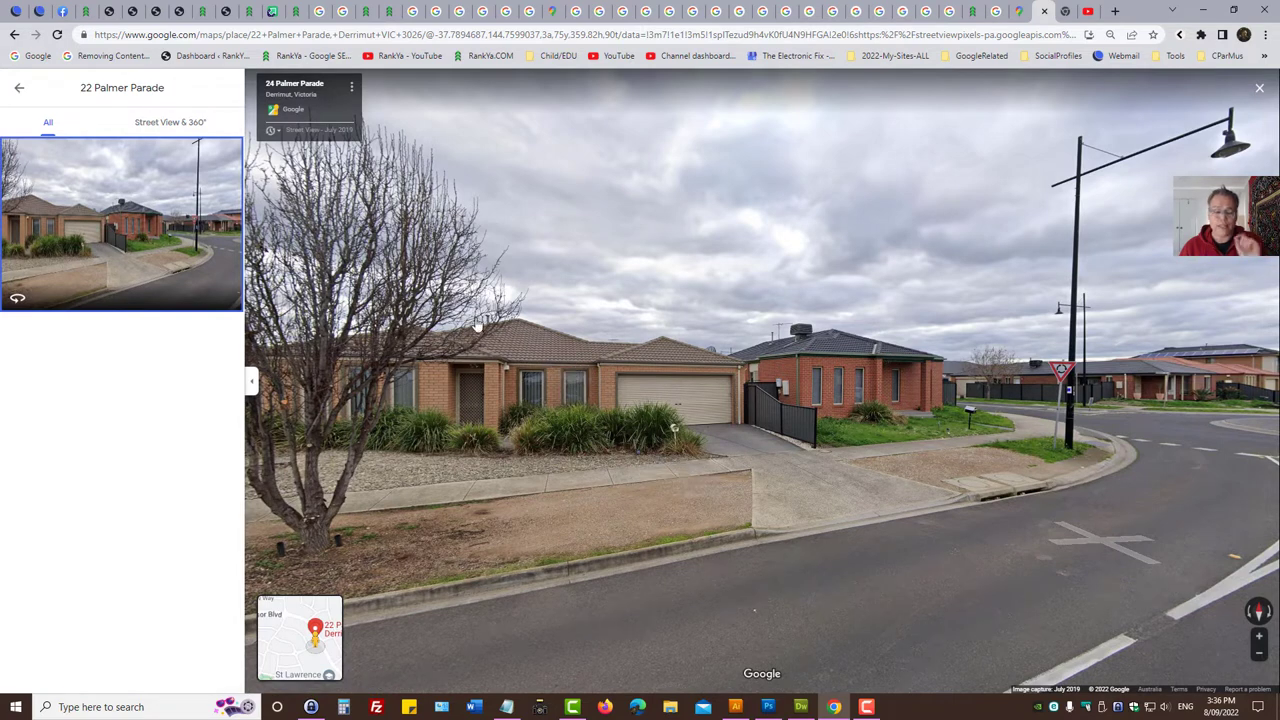
{"action": "left_click", "coordinate": [350, 90]}
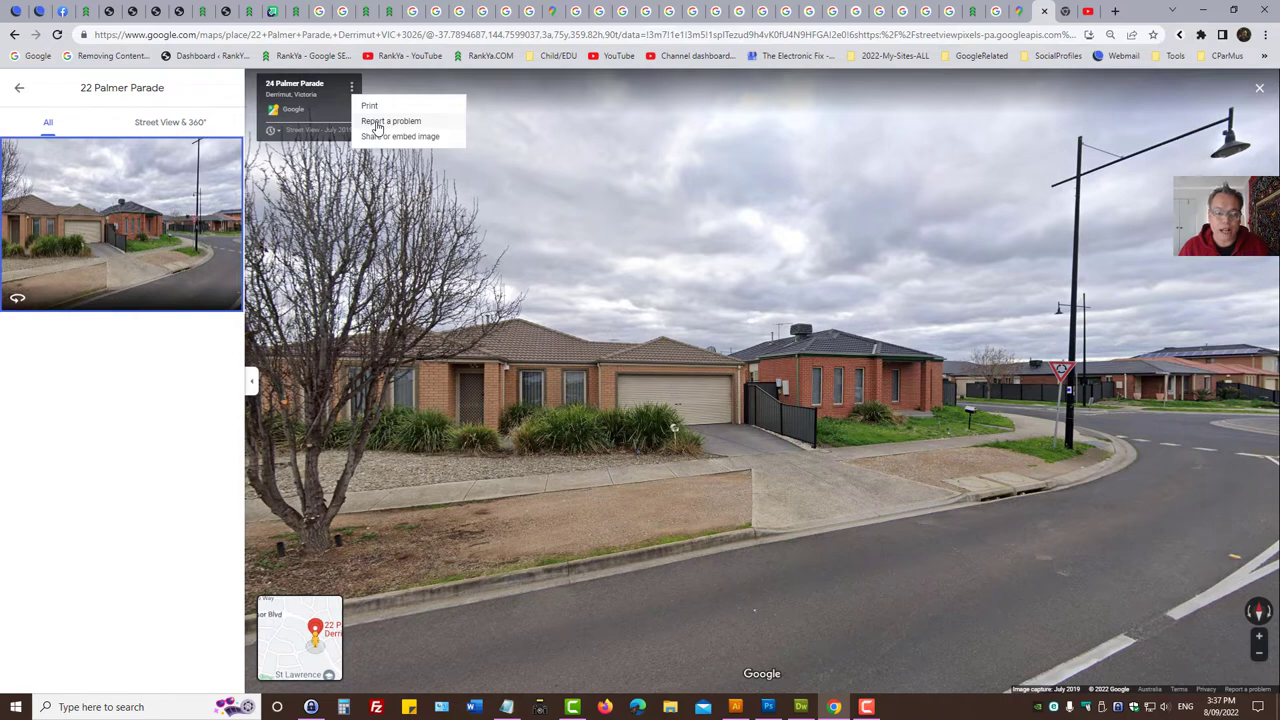
Step: Choose 'Report a problem' to open the Report Inappropriate Street View form
{"action": "left_click", "coordinate": [377, 121]}
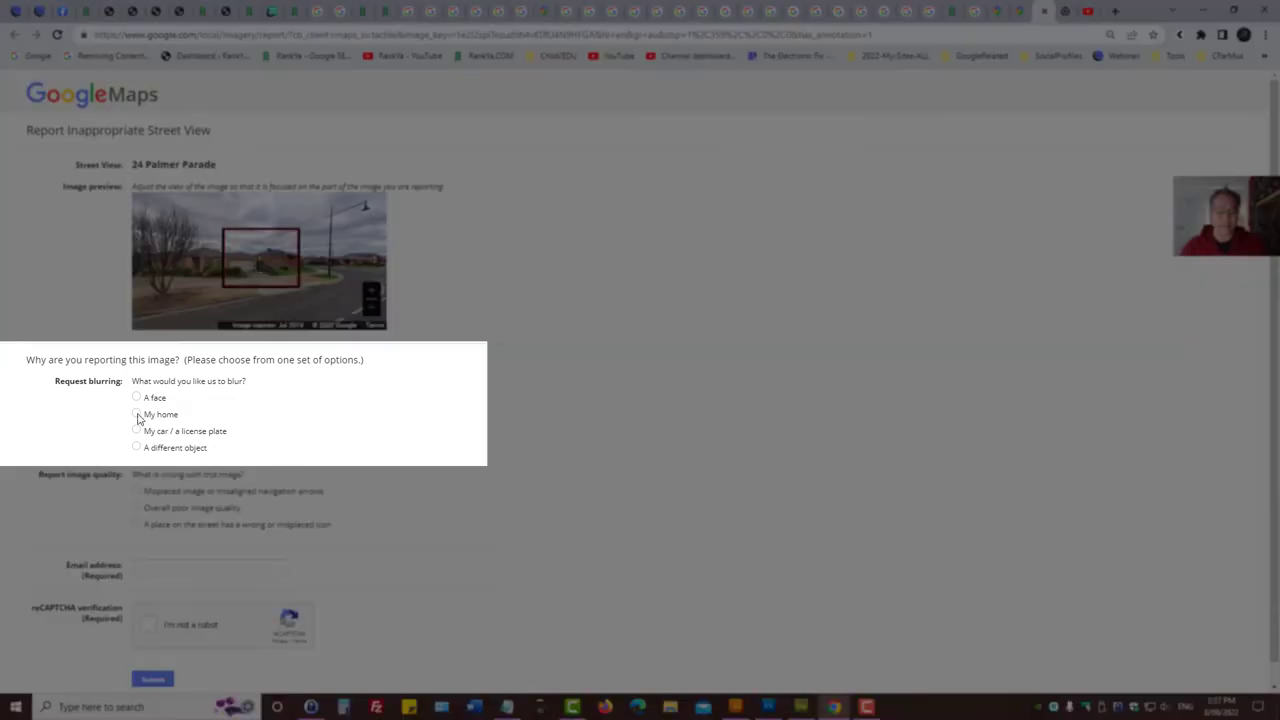
Step: Under Request blurring, choose 'My home' as what to blur
{"action": "left_click_drag", "start_coordinate": [89, 381], "coordinate": [120, 381]}
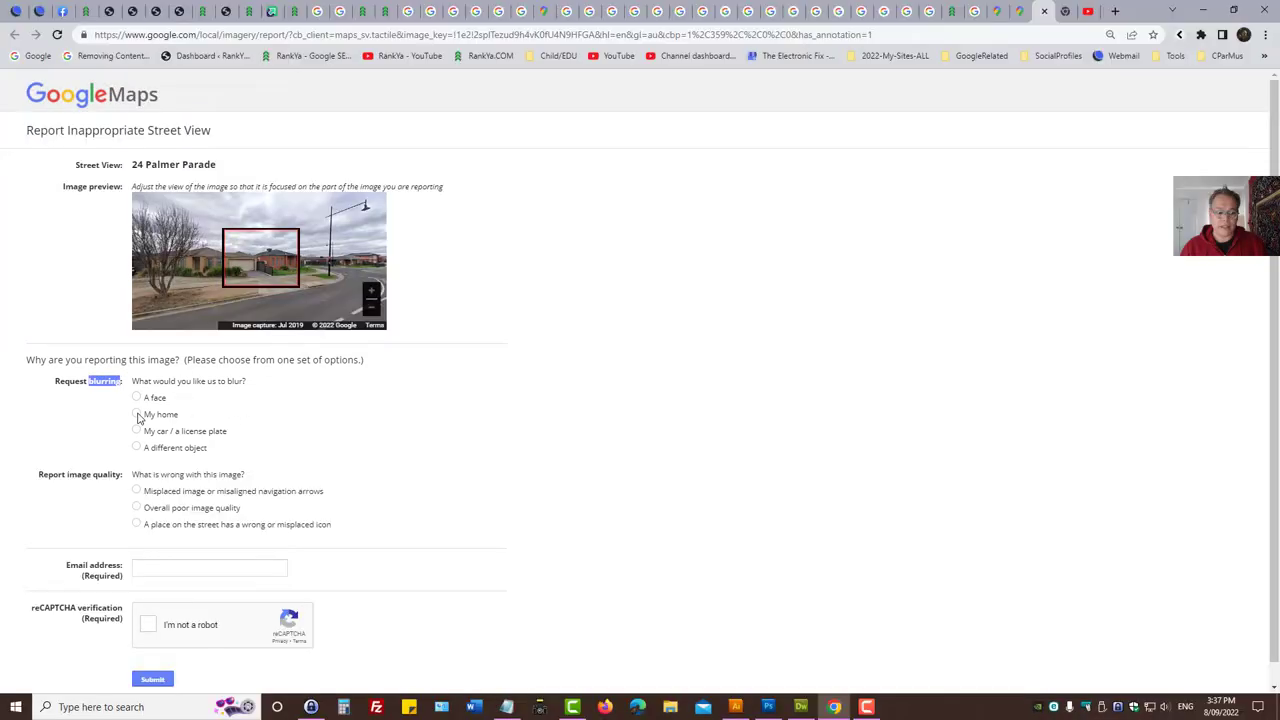
{"action": "left_click", "coordinate": [137, 414]}
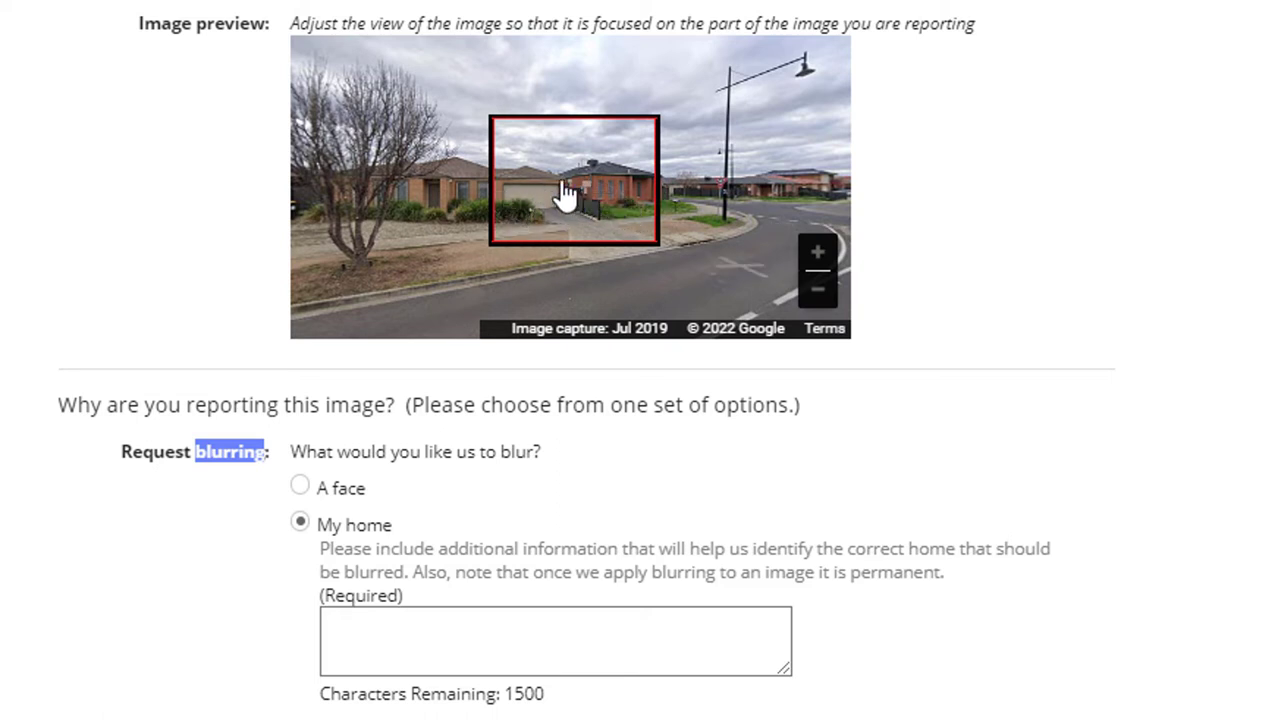
Step: Zoom and pan the preview until the red box frames the house and its cream garage
{"action": "left_click", "coordinate": [818, 255]}
{"action": "left_click", "coordinate": [818, 255]}
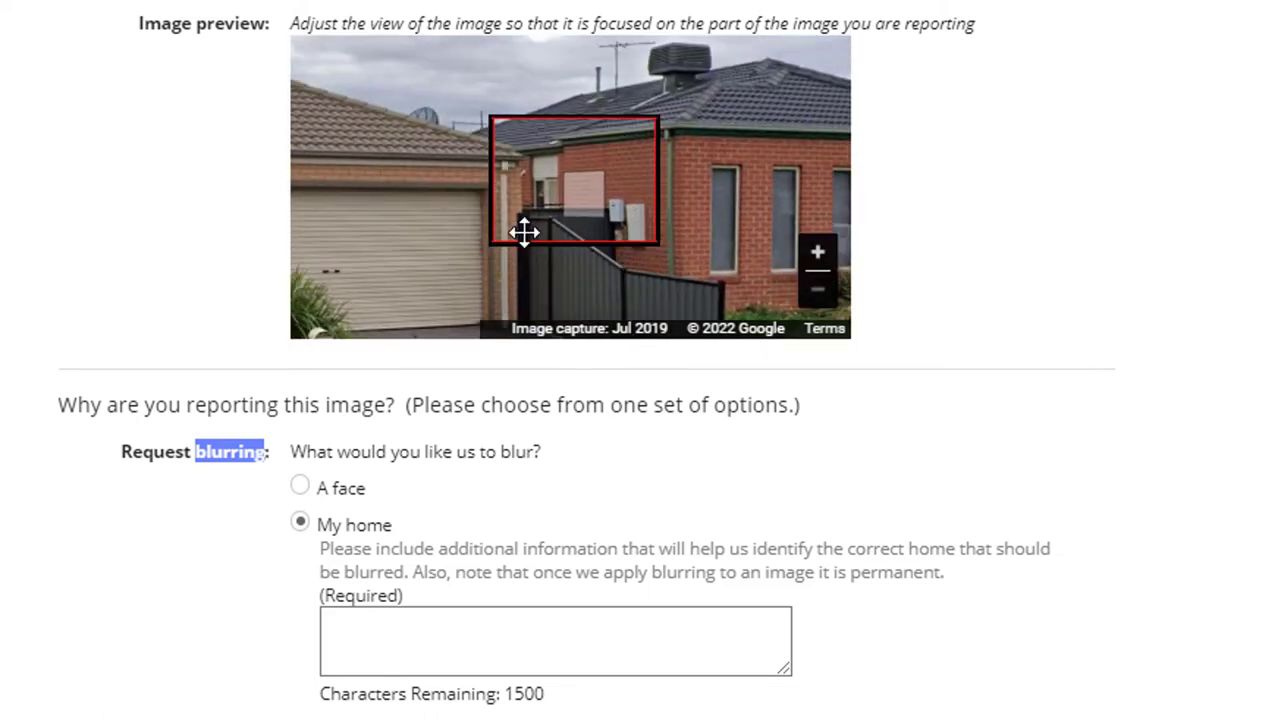
{"action": "left_click_drag", "start_coordinate": [524, 232], "coordinate": [1119, 350]}
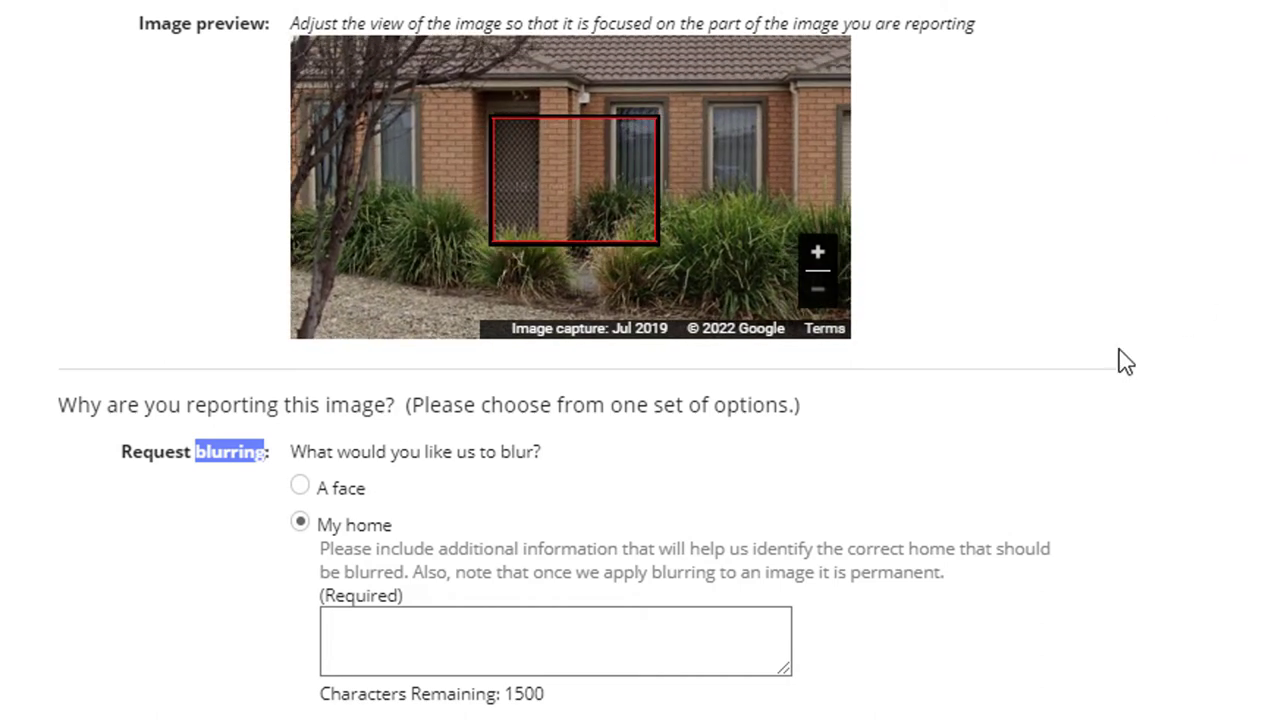
{"action": "left_click", "coordinate": [818, 290]}
{"action": "left_click", "coordinate": [818, 290]}
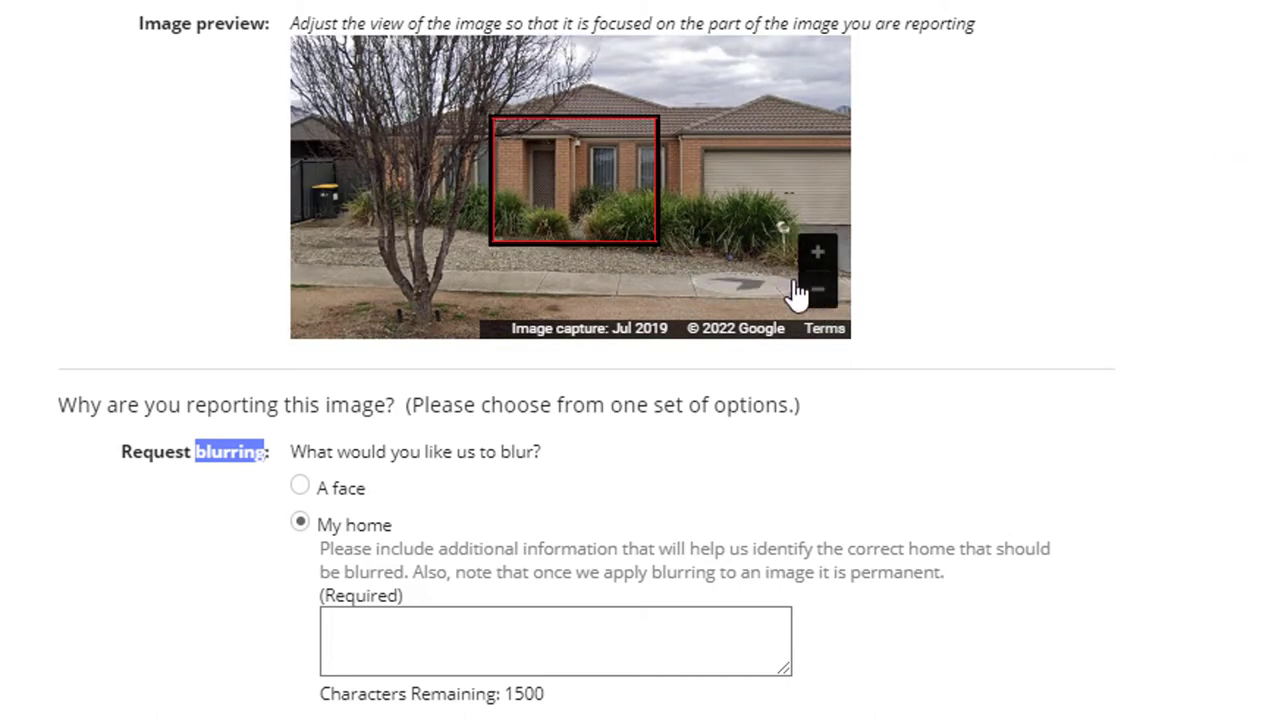
{"action": "left_click", "coordinate": [820, 292]}
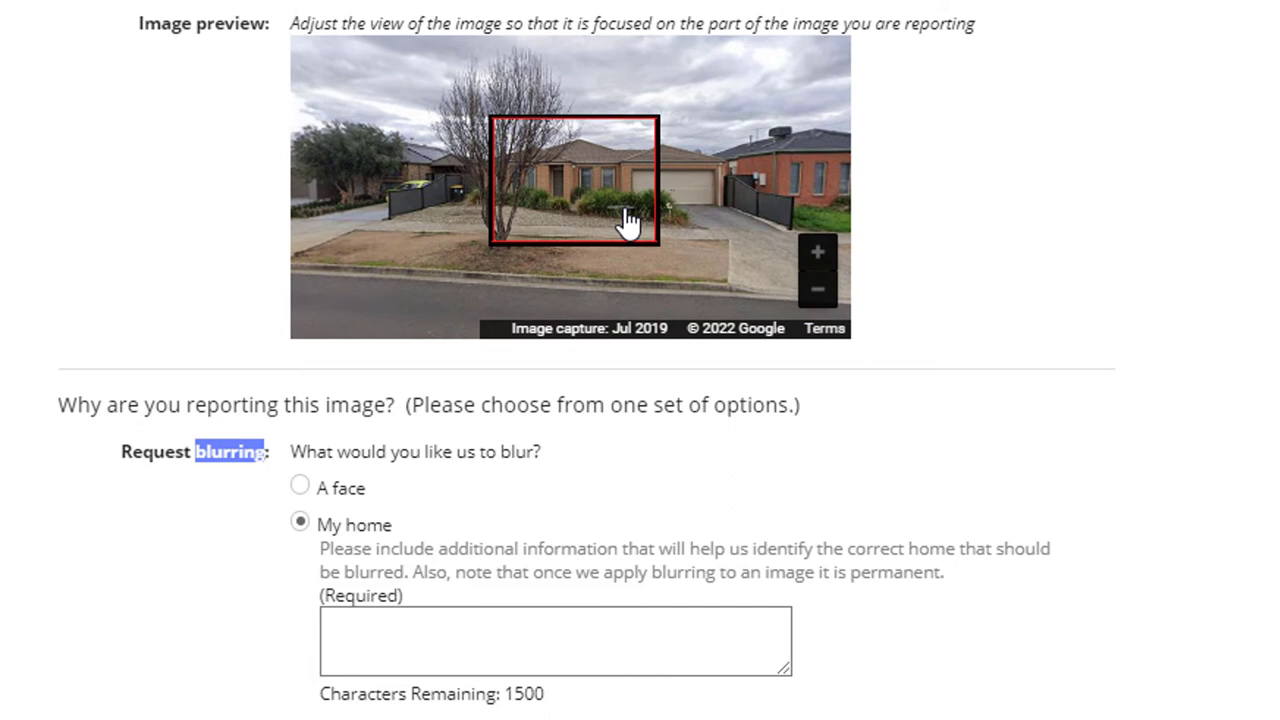
{"action": "left_click_drag", "start_coordinate": [627, 222], "coordinate": [568, 187]}
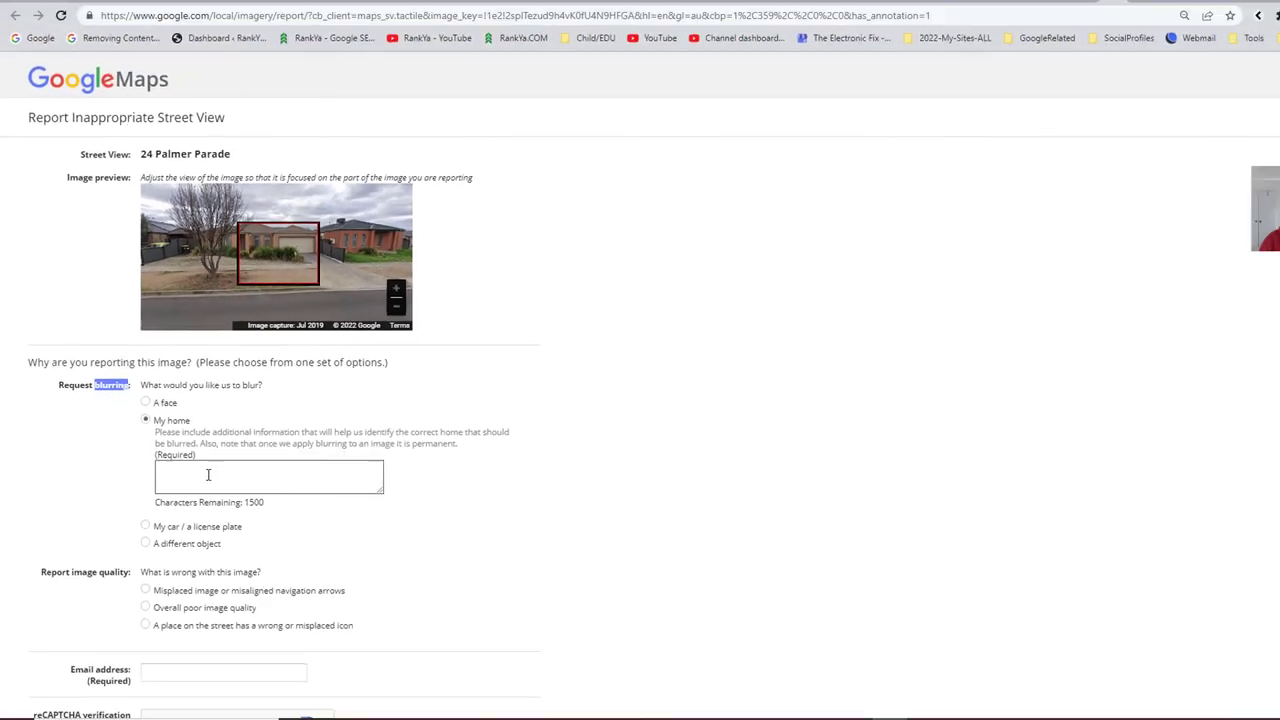
Step: Replace a mistyped entry with the description 'House with a cream colour garage'
{"action": "left_click", "coordinate": [210, 474]}
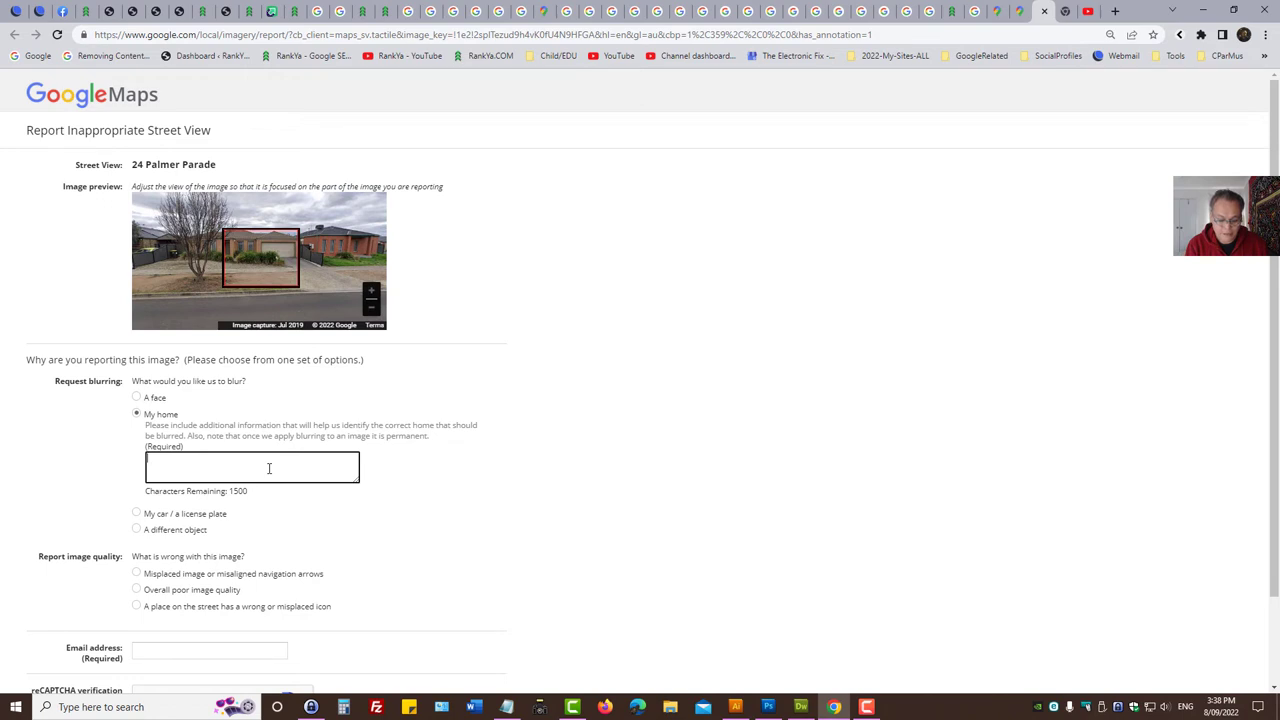
{"action": "type", "text": "Sample col"}
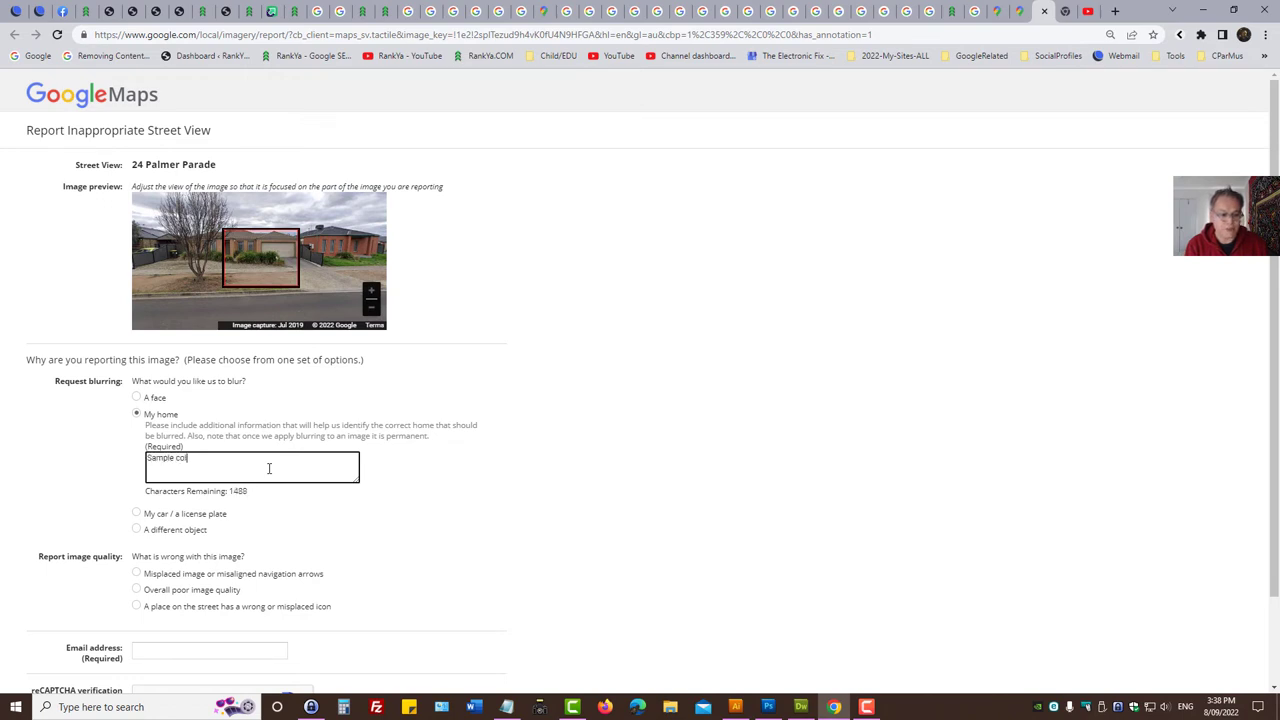
{"action": "key", "text": "BackSpace"}
{"action": "key", "text": "BackSpace"}
{"action": "key", "text": "BackSpace"}
{"action": "key", "text": "BackSpace"}
{"action": "key", "text": "BackSpace"}
{"action": "key", "text": "BackSpace"}
{"action": "key", "text": "BackSpace"}
{"action": "key", "text": "BackSpace"}
{"action": "key", "text": "BackSpace"}
{"action": "key", "text": "BackSpace"}
{"action": "key", "text": "BackSpace"}
{"action": "key", "text": "BackSpace"}
{"action": "type", "text": "House with a"}
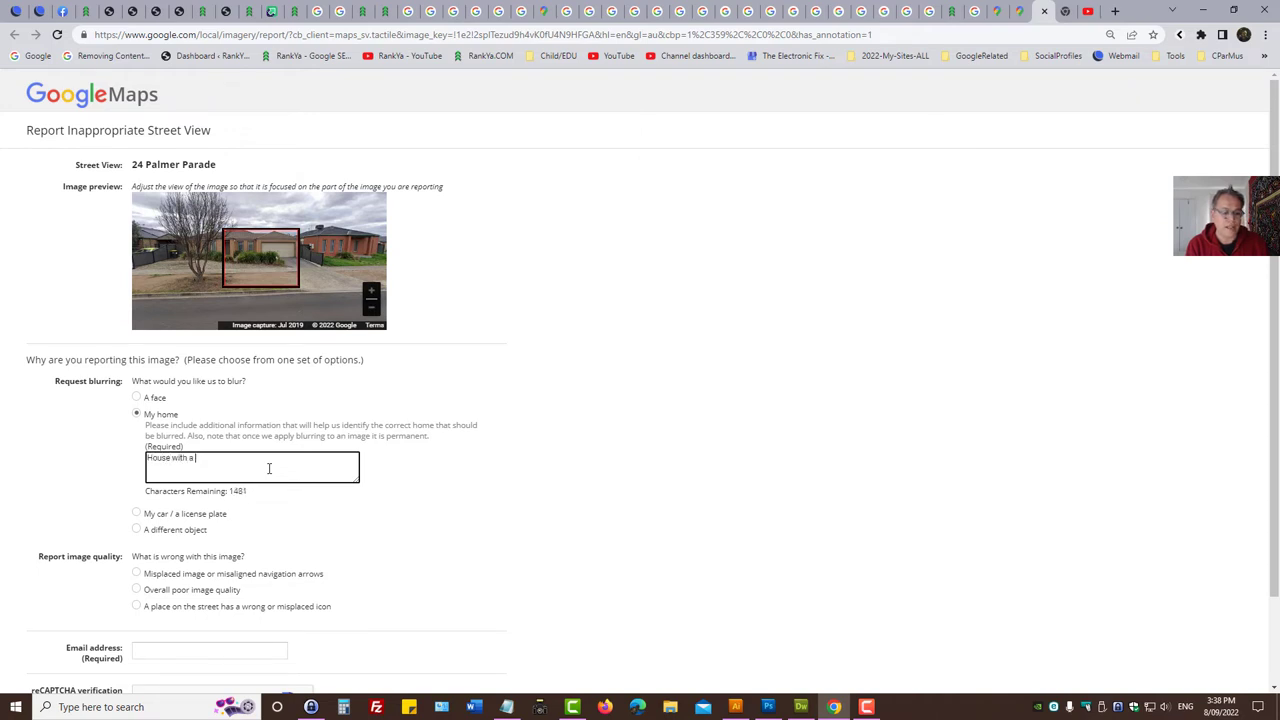
{"action": "type", "text": " cream colour garage"}
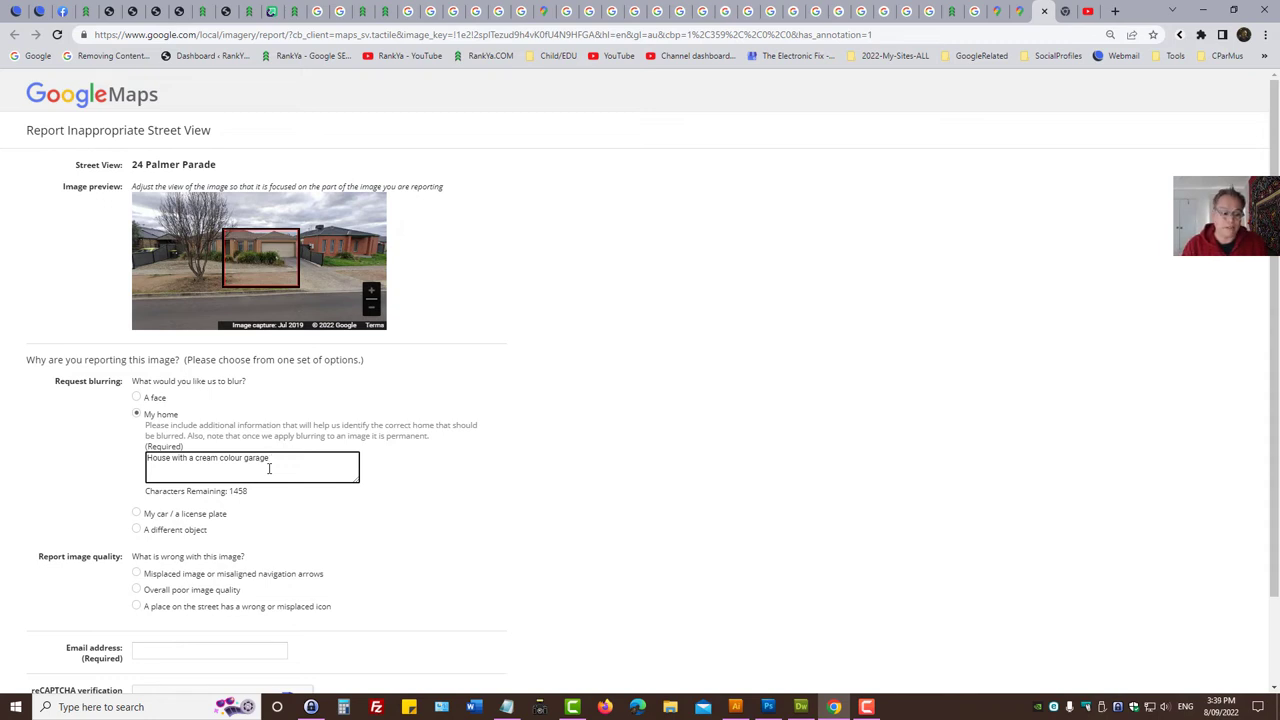
{"action": "scroll", "coordinate": [489, 483], "scroll_direction": "down", "scroll_amount": 1}
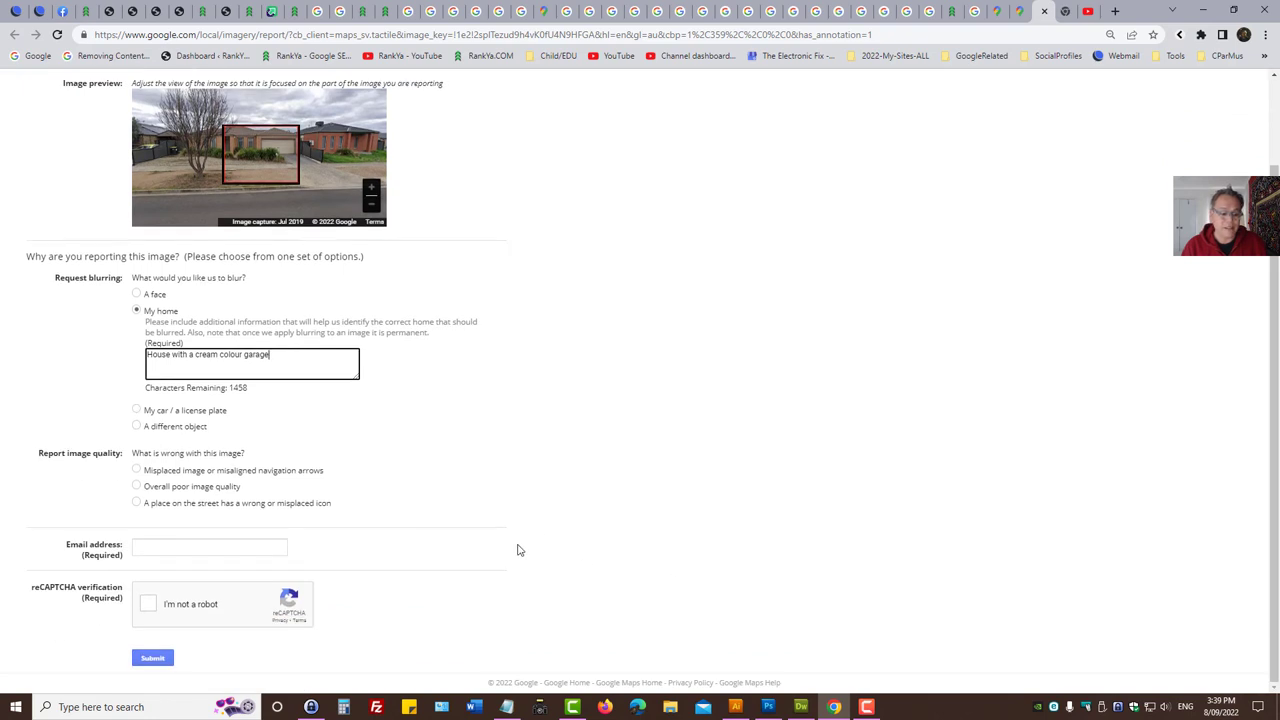
{"action": "left_click", "coordinate": [149, 545]}
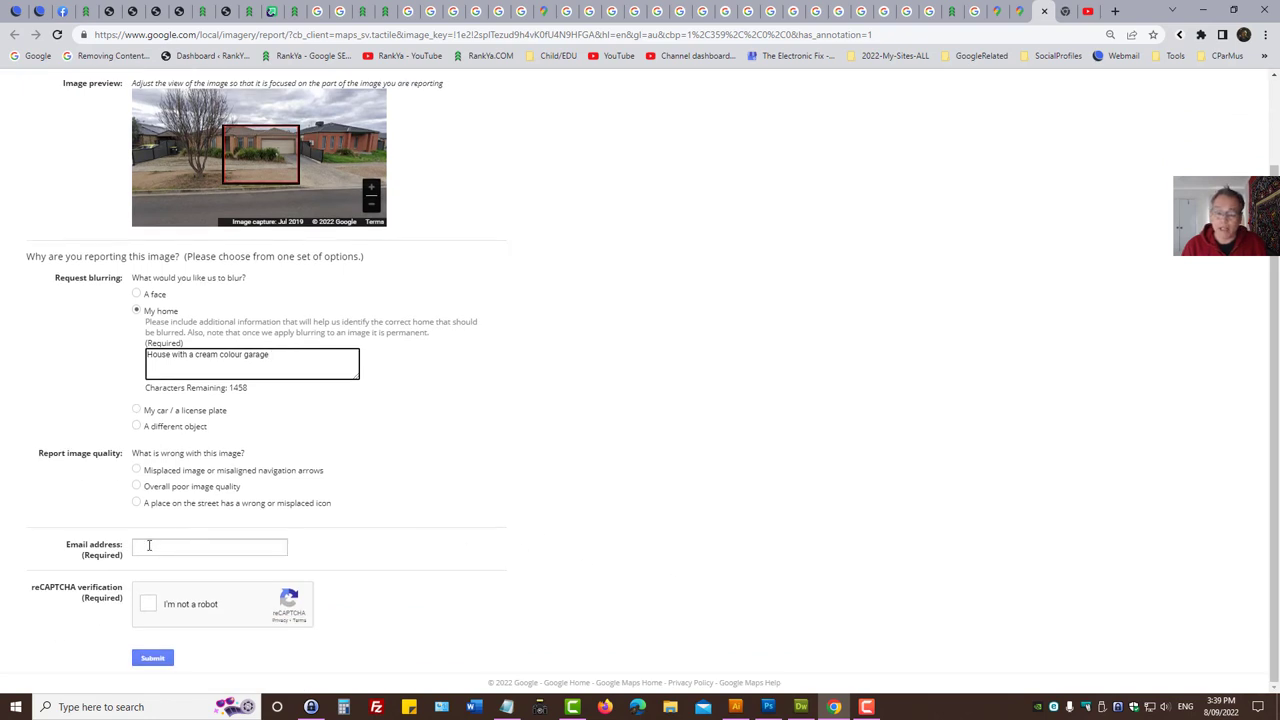
{"action": "scroll", "coordinate": [725, 452], "scroll_direction": "up", "scroll_amount": 1}
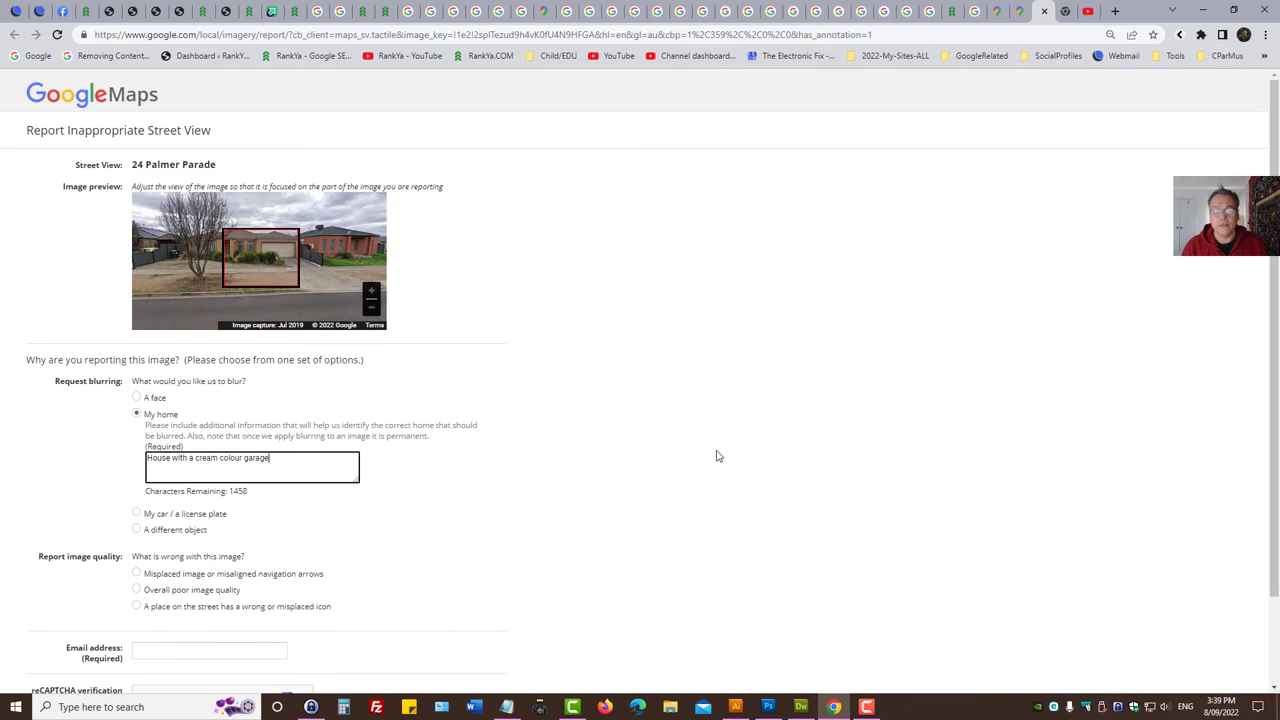
{"action": "scroll", "coordinate": [601, 464], "scroll_direction": "down", "scroll_amount": 1}
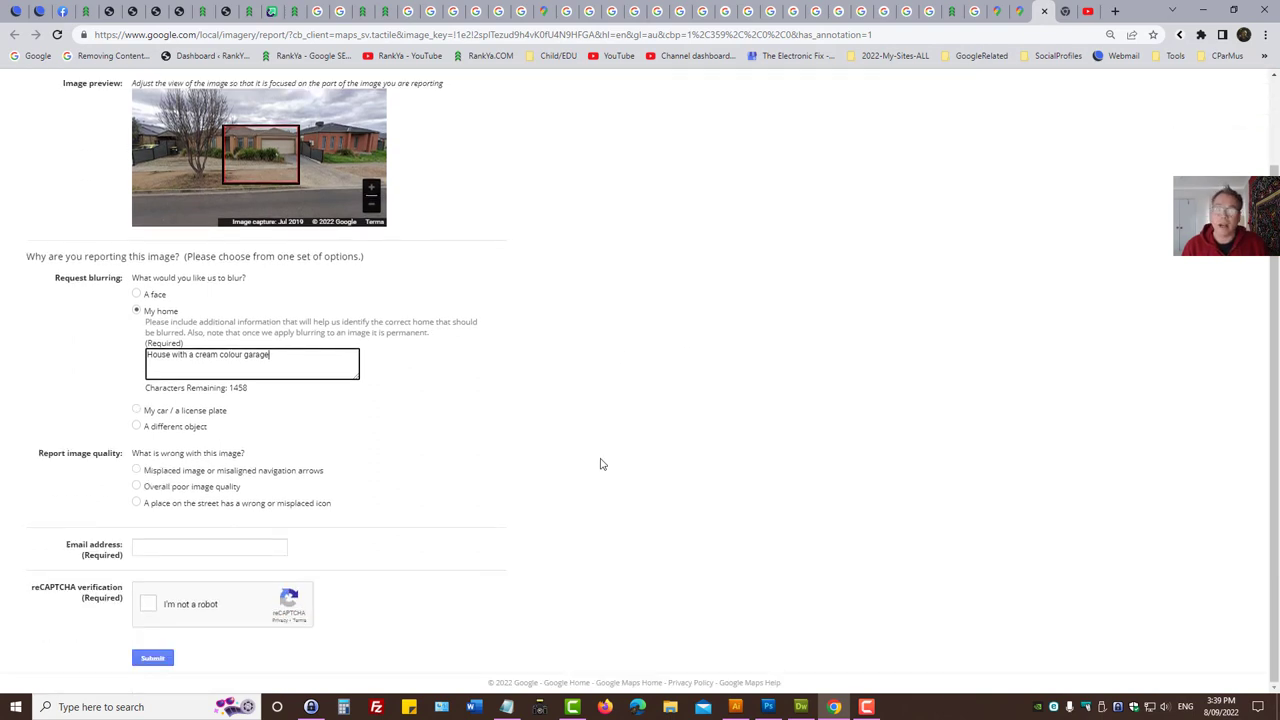
{"action": "left_click", "coordinate": [149, 550]}
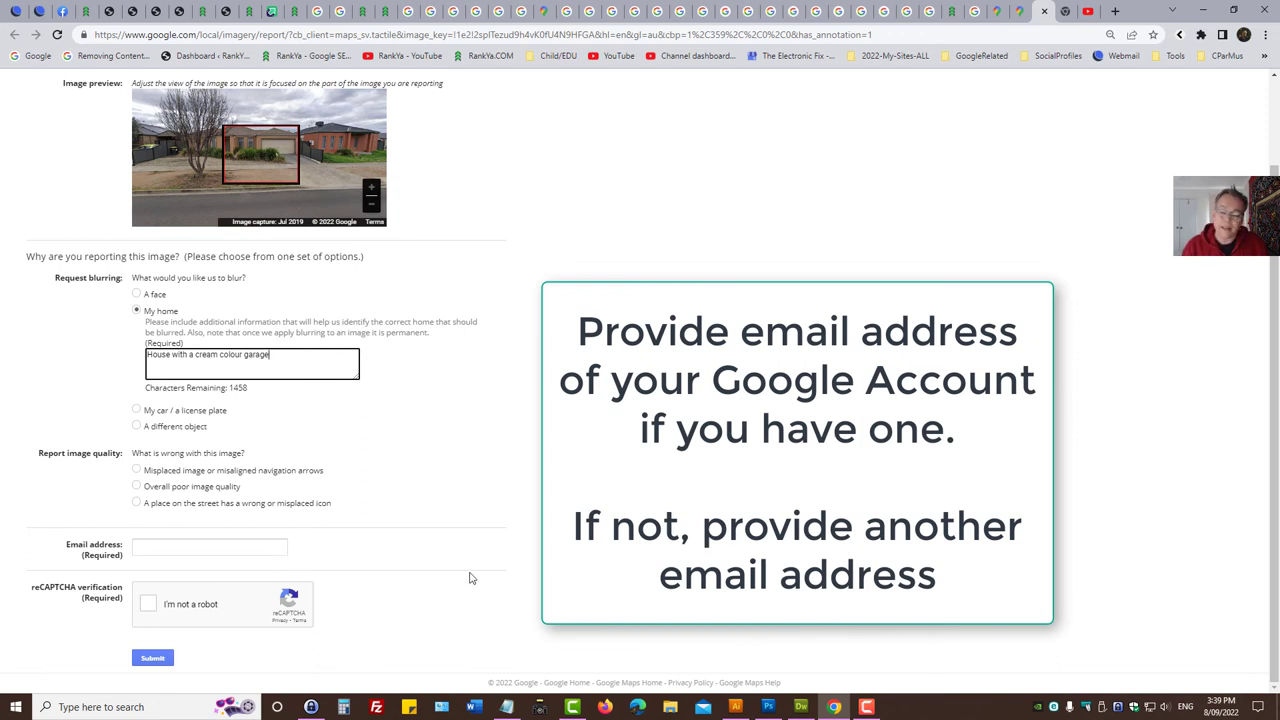
{"action": "left_click_drag", "start_coordinate": [31, 591], "coordinate": [78, 591]}
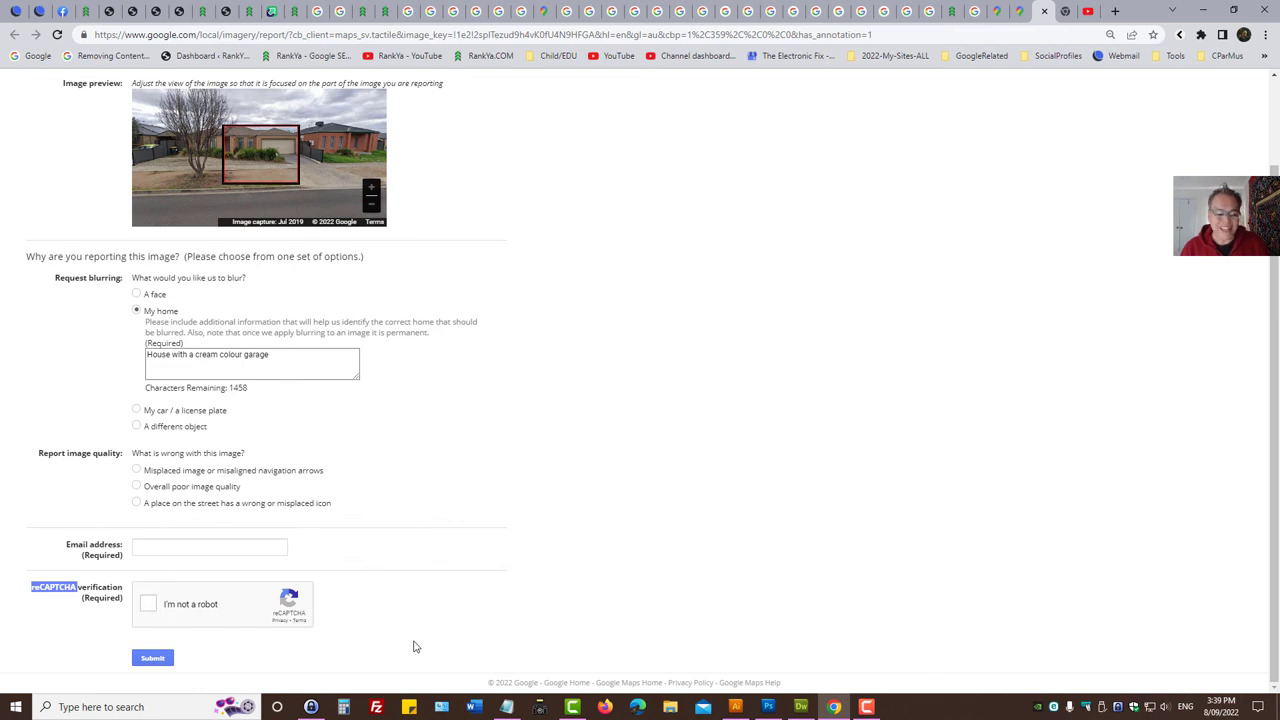
{"action": "left_click", "coordinate": [139, 660]}
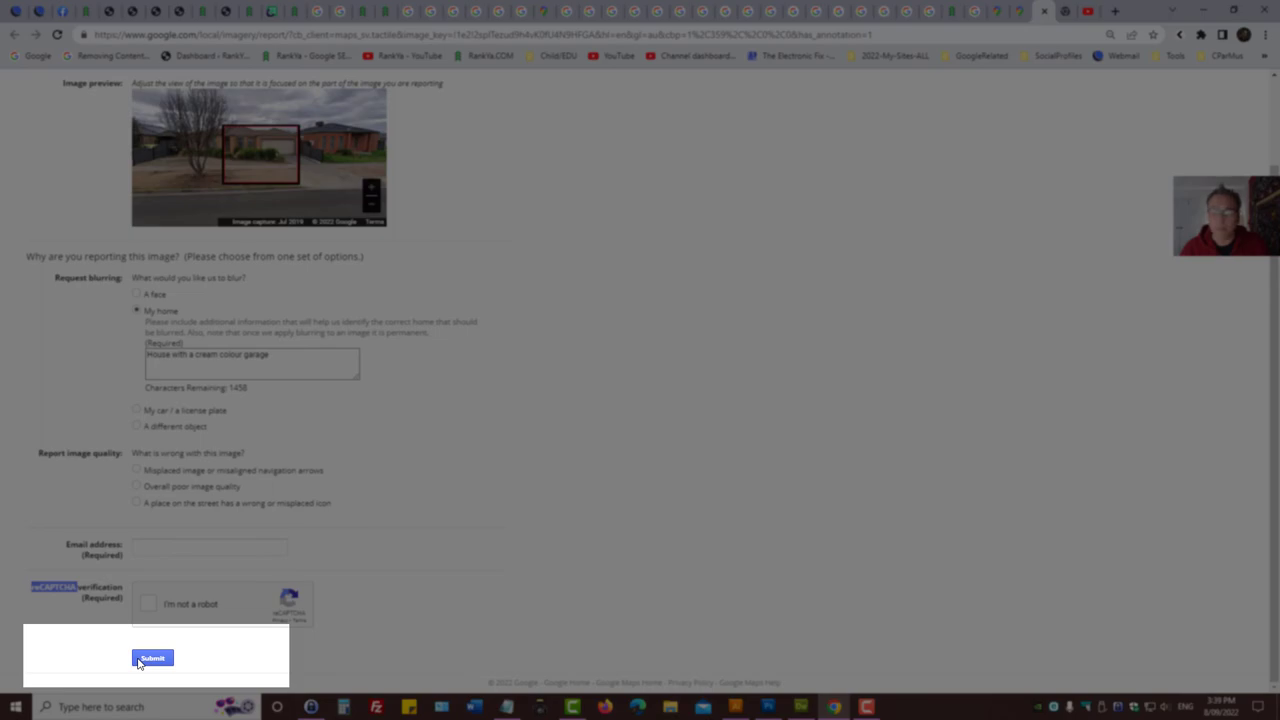